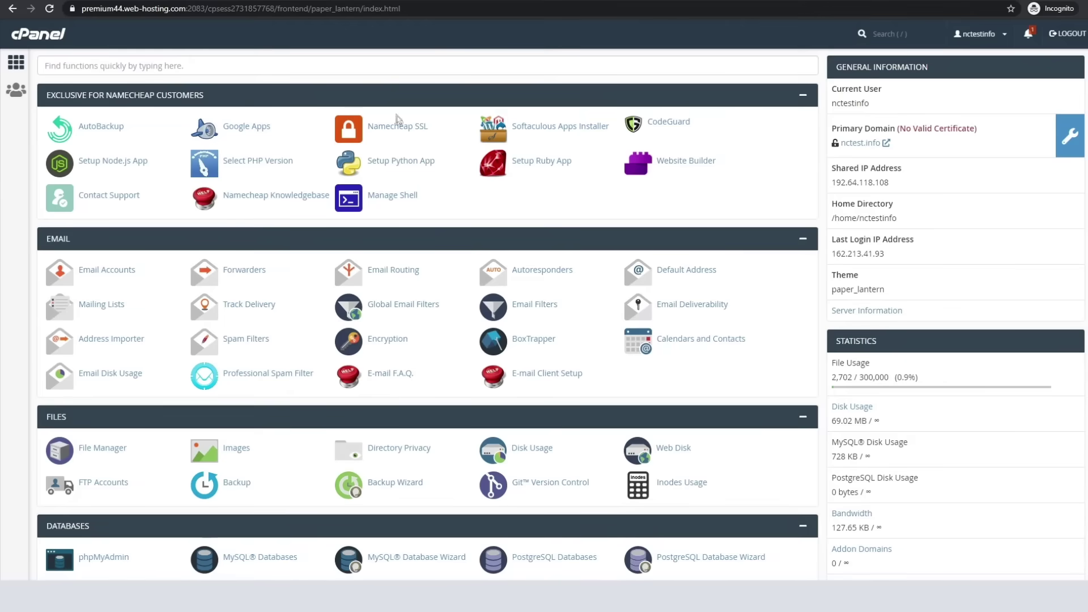
- Sign in to the Namecheap SSL plugin to list certificates ready for installation
click(400, 127)
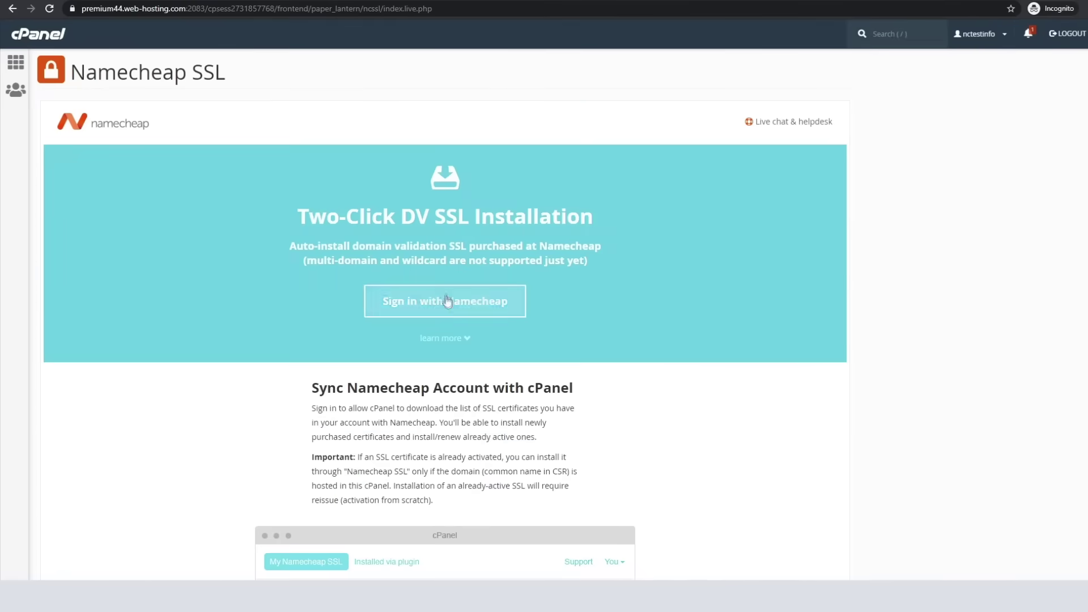
click(447, 301)
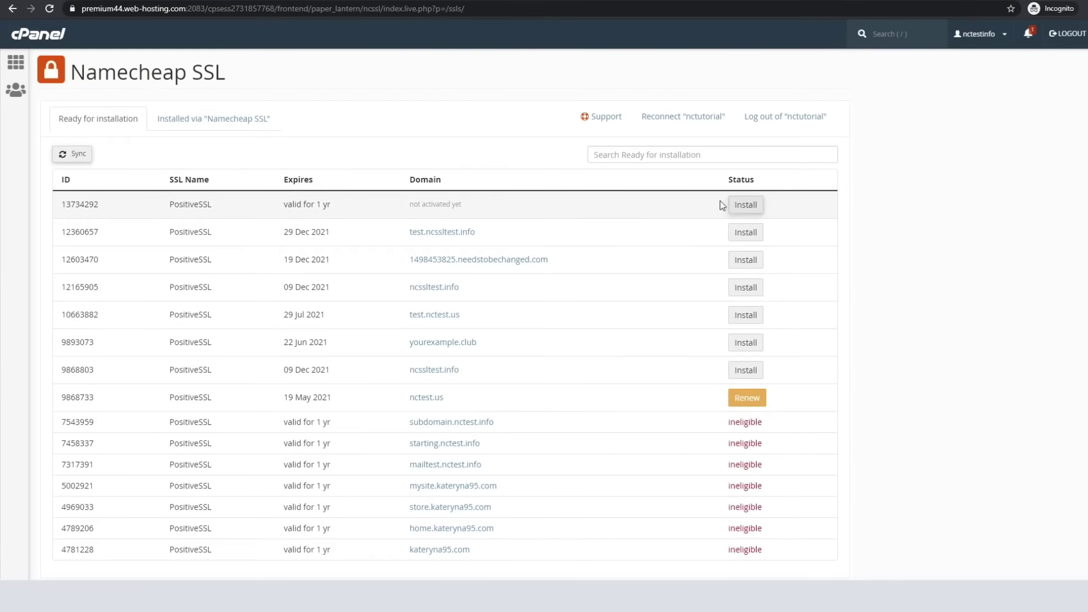
- Install the unactivated PositiveSSL on ssl.nctest.info, replacing the existing certificate
click(746, 205)
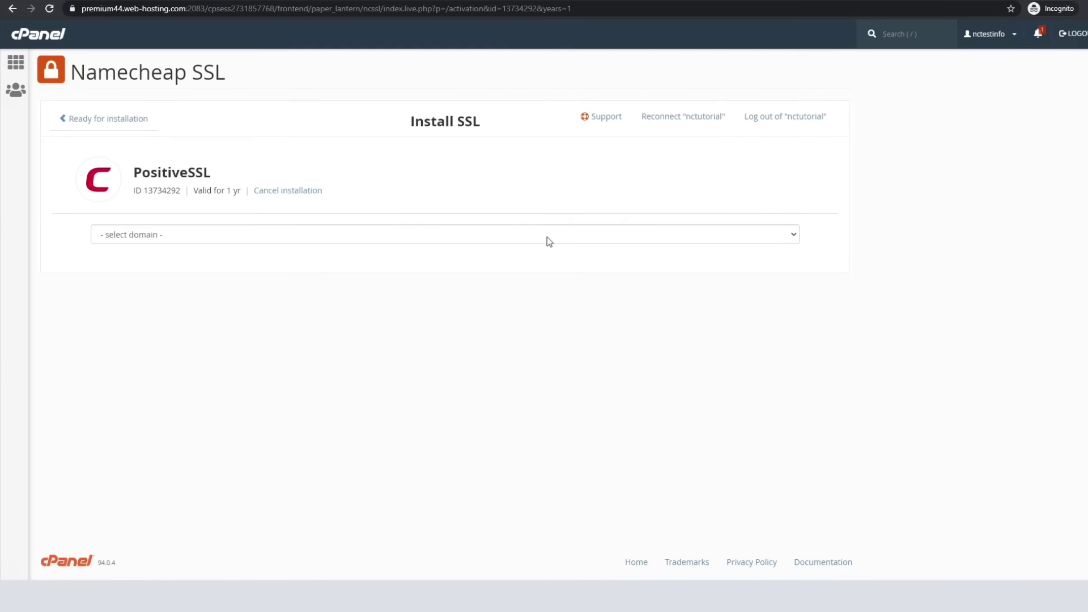
click(537, 237)
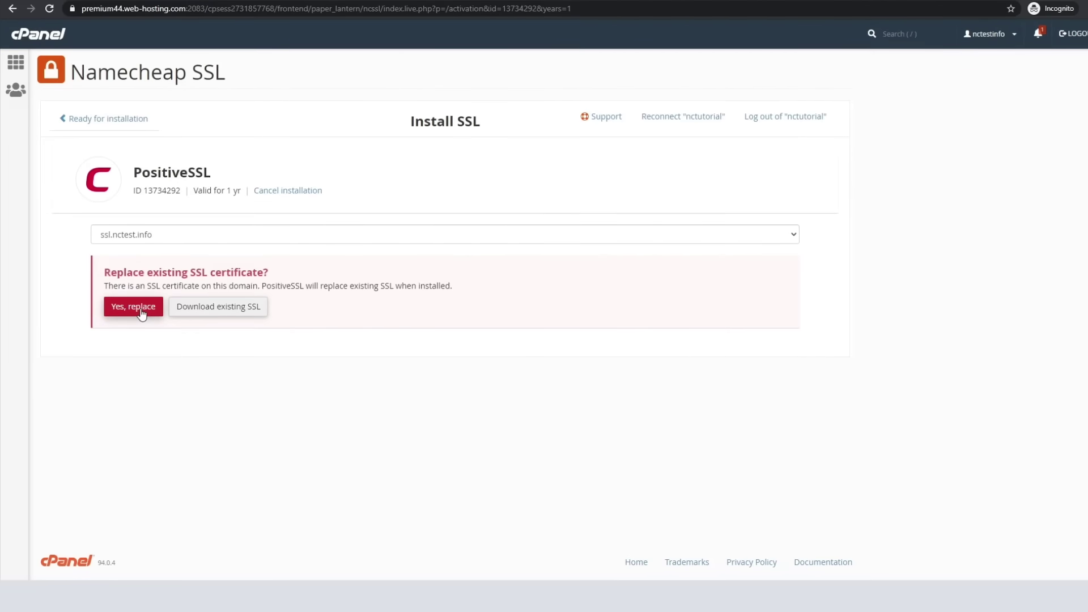
click(134, 308)
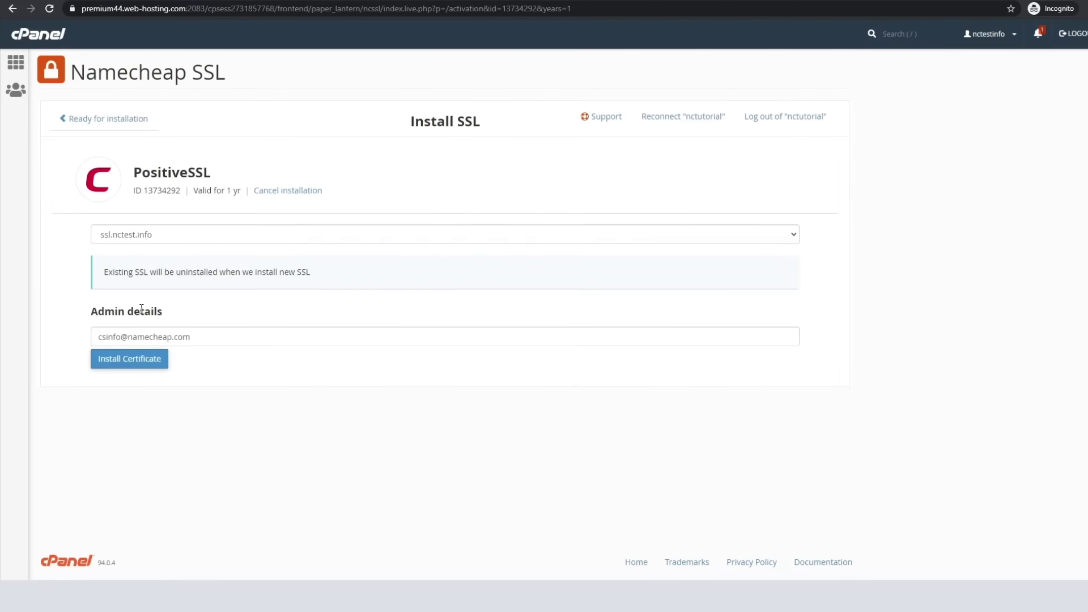
click(141, 360)
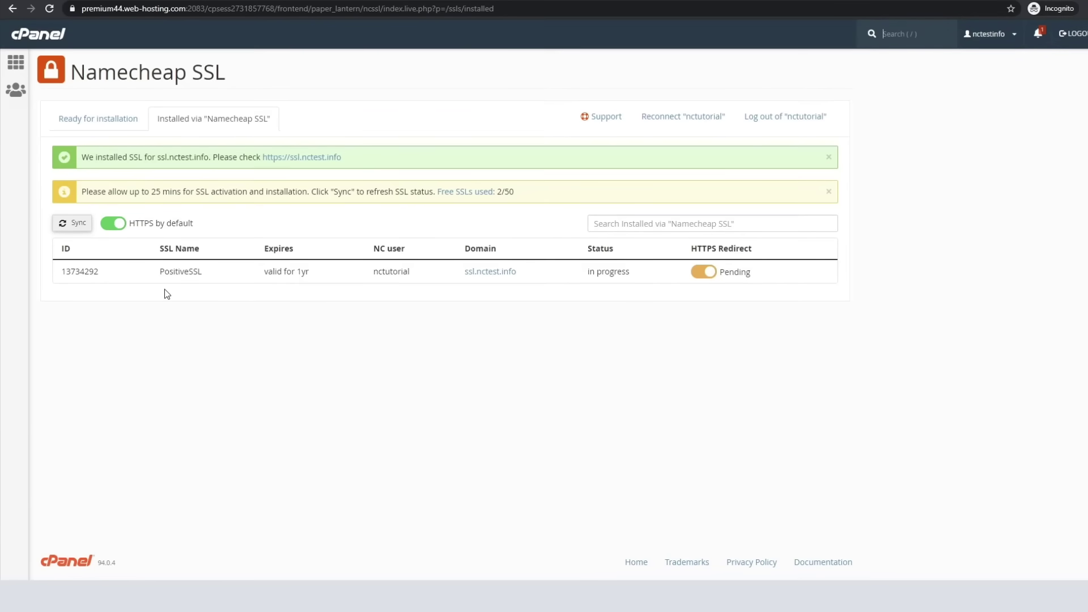
- Sync the installed certificate so ssl.nctest.info shows active with HTTPS redirect on
click(72, 223)
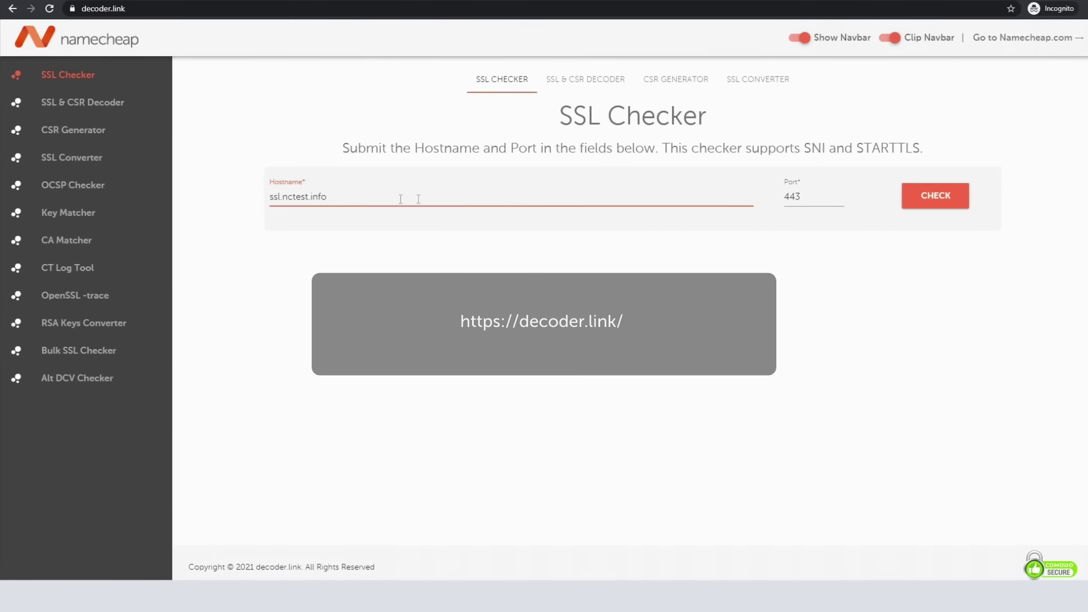
- Run the SSL Checker for ssl.nctest.info on port 443 and confirm the all-good report
click(959, 202)
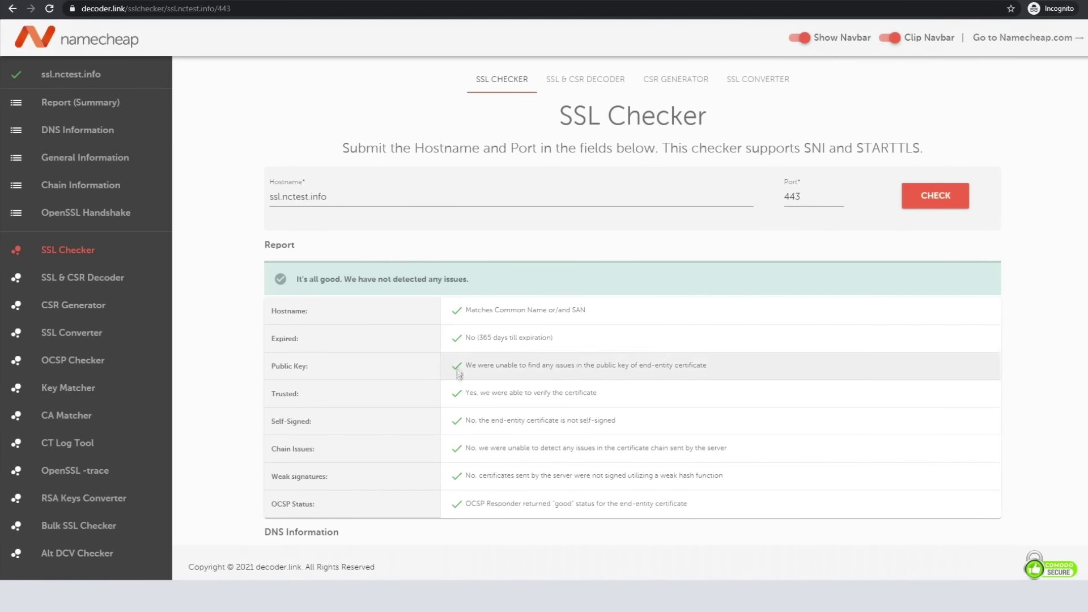
triple_click(377, 280)
click(387, 278)
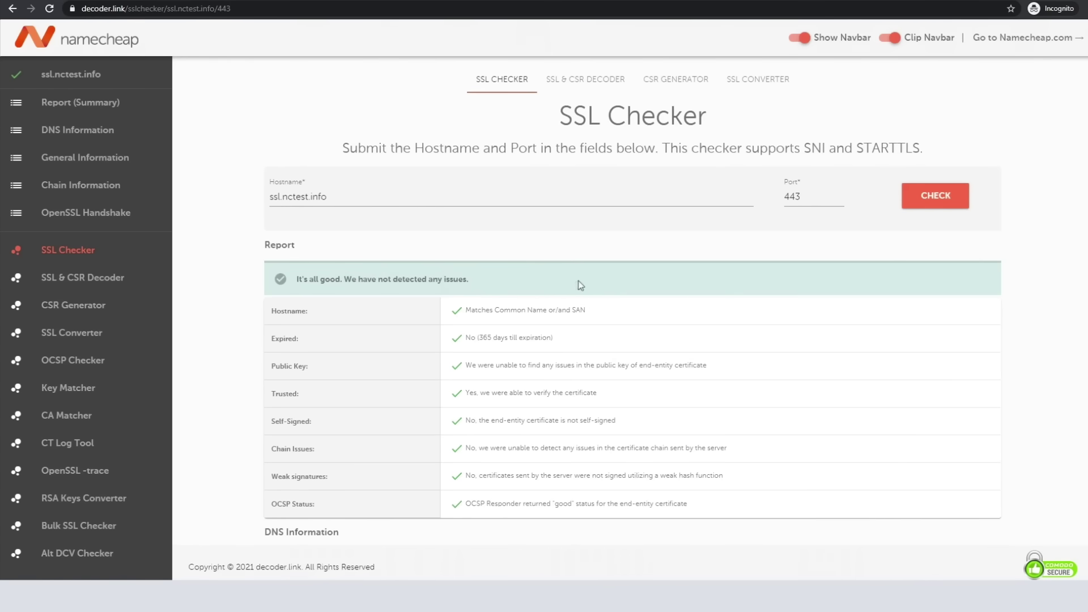